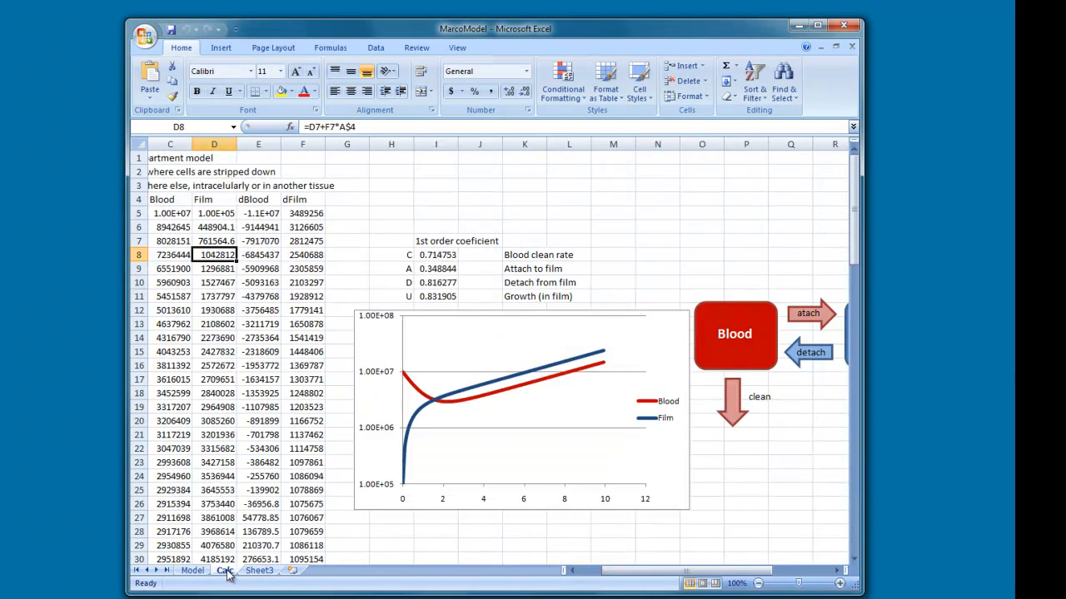
Step: Switch to the Model sheet and accept the Excel add-ins list with Analysis ToolPak and Solver Add-in enabled
left_click_drag(622, 571, 681, 572)
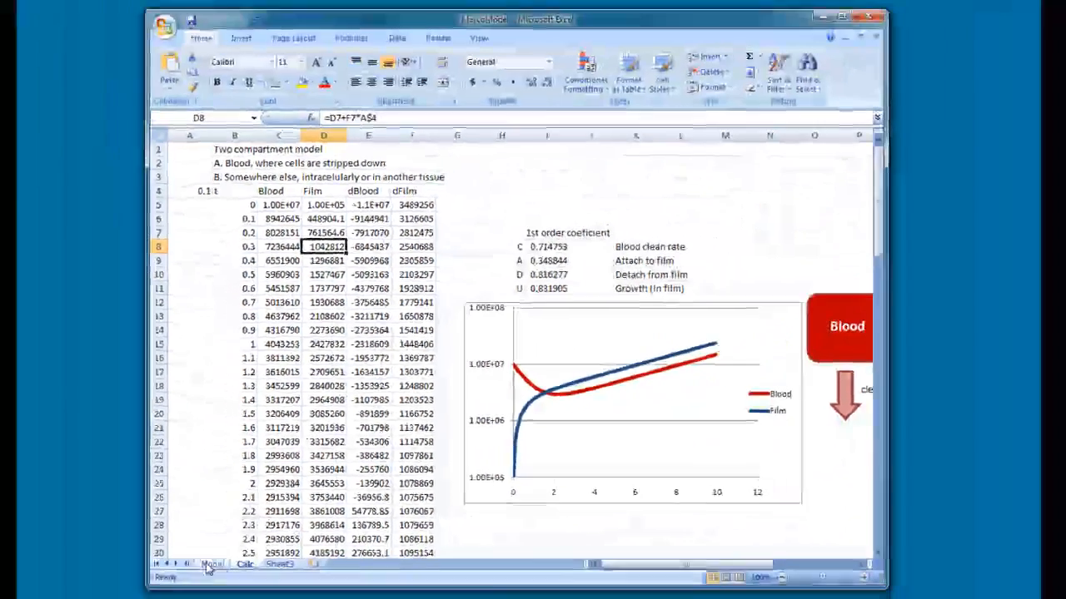
left_click(212, 565)
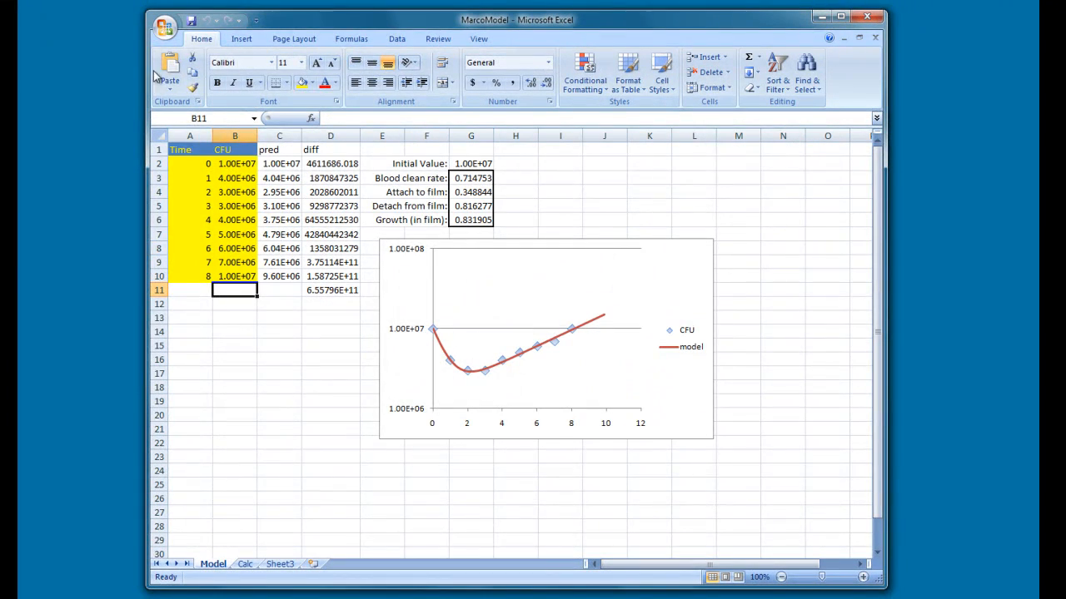
left_click(164, 28)
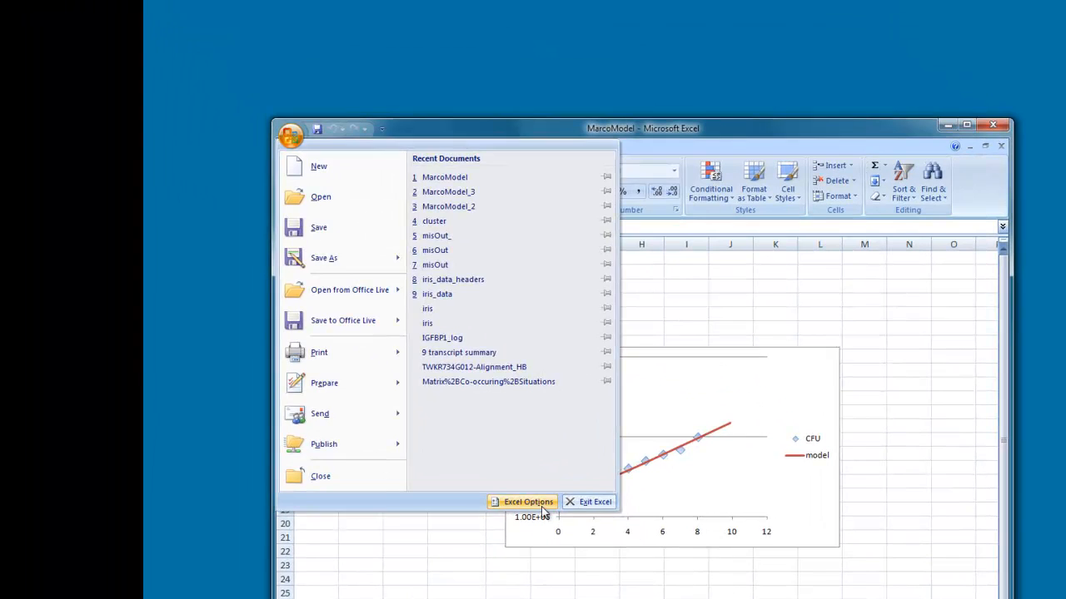
left_click(408, 395)
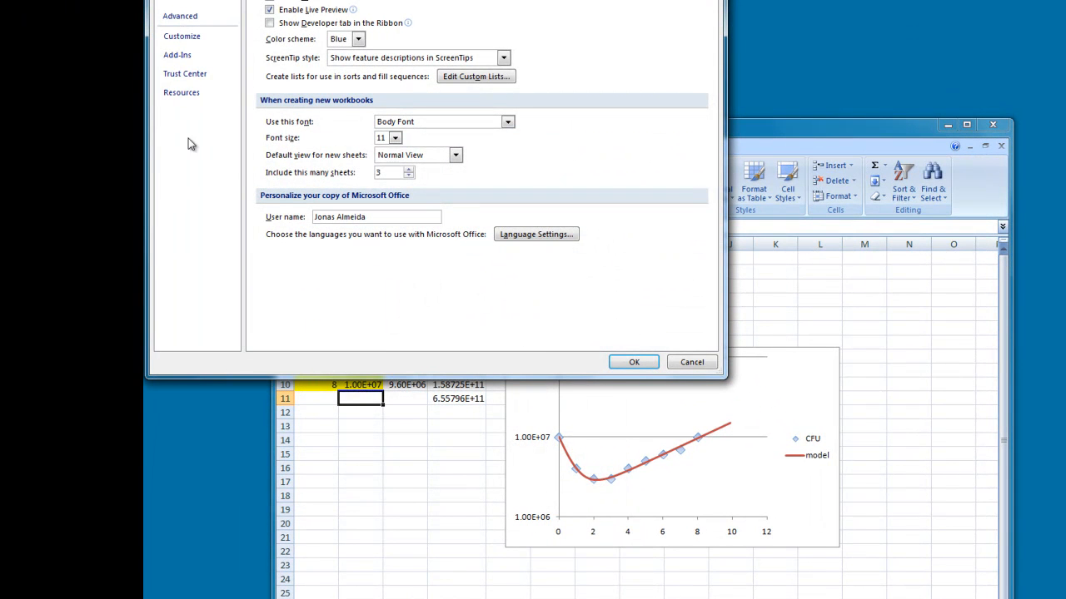
left_click(178, 57)
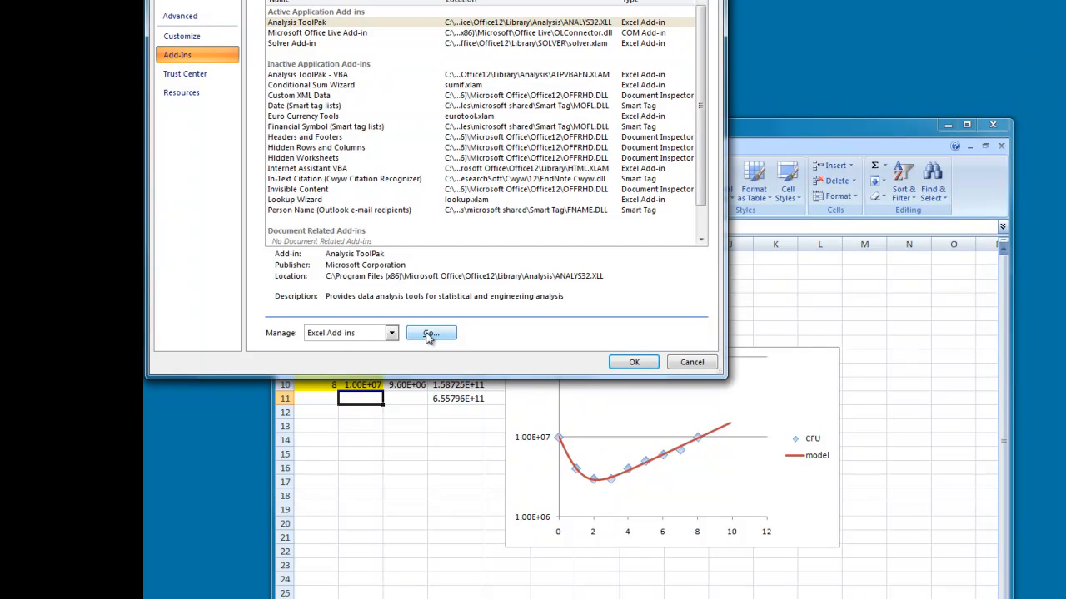
left_click(430, 334)
left_click_drag(735, 504, 316, 56)
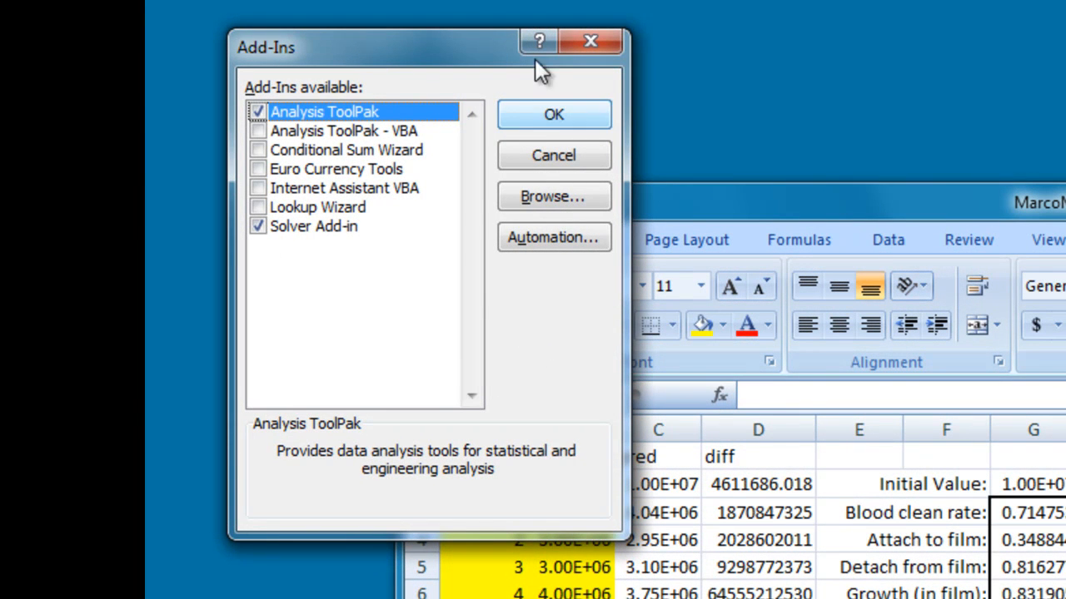
left_click(528, 118)
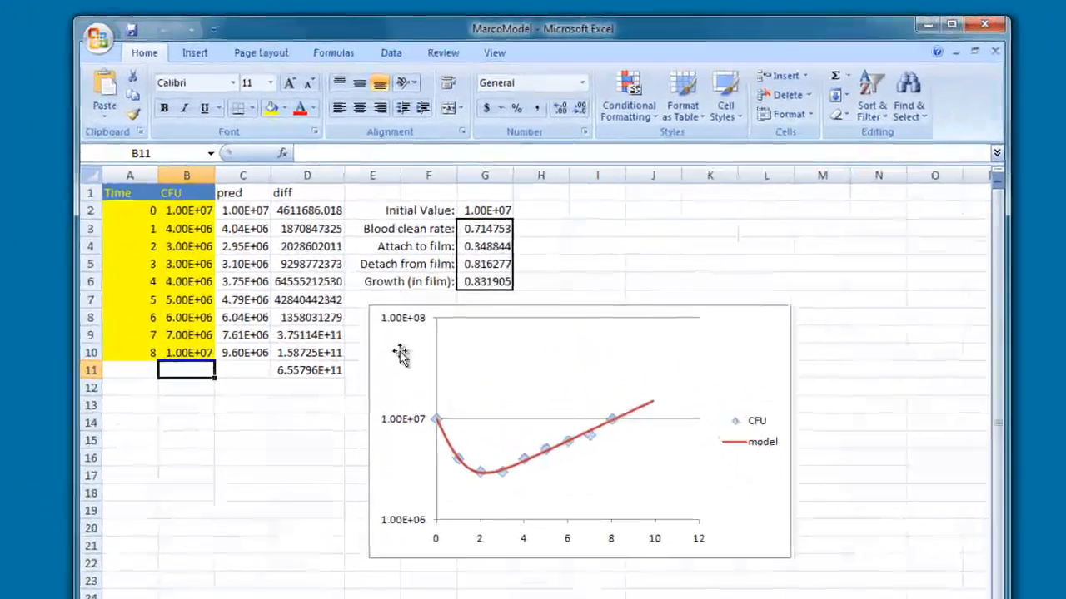
Step: Set the CFU observation at time 8 in cell B10 to 12000000
left_click(185, 357)
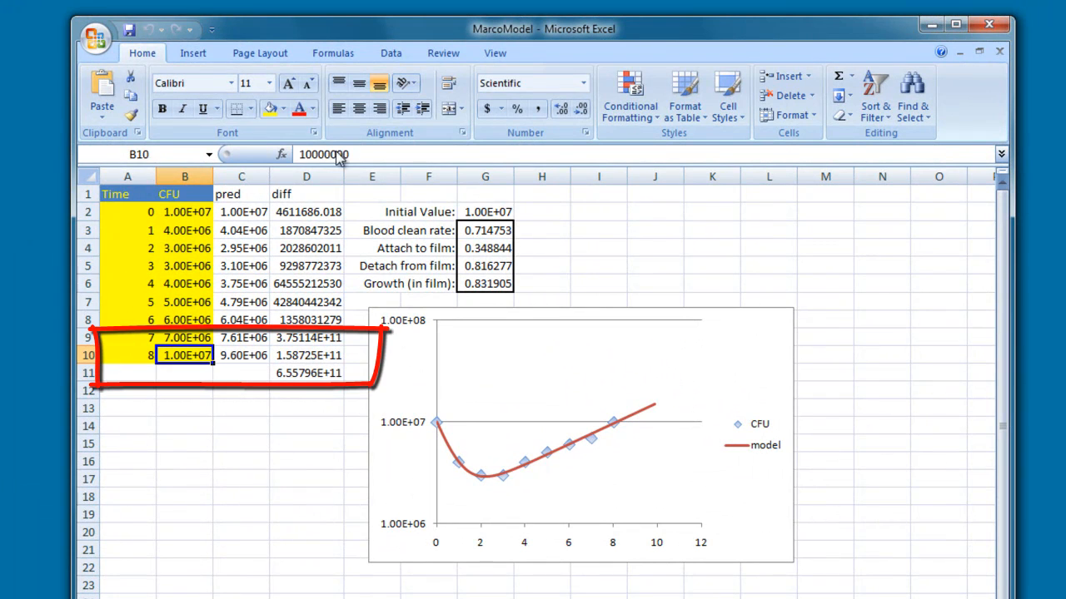
left_click(320, 154)
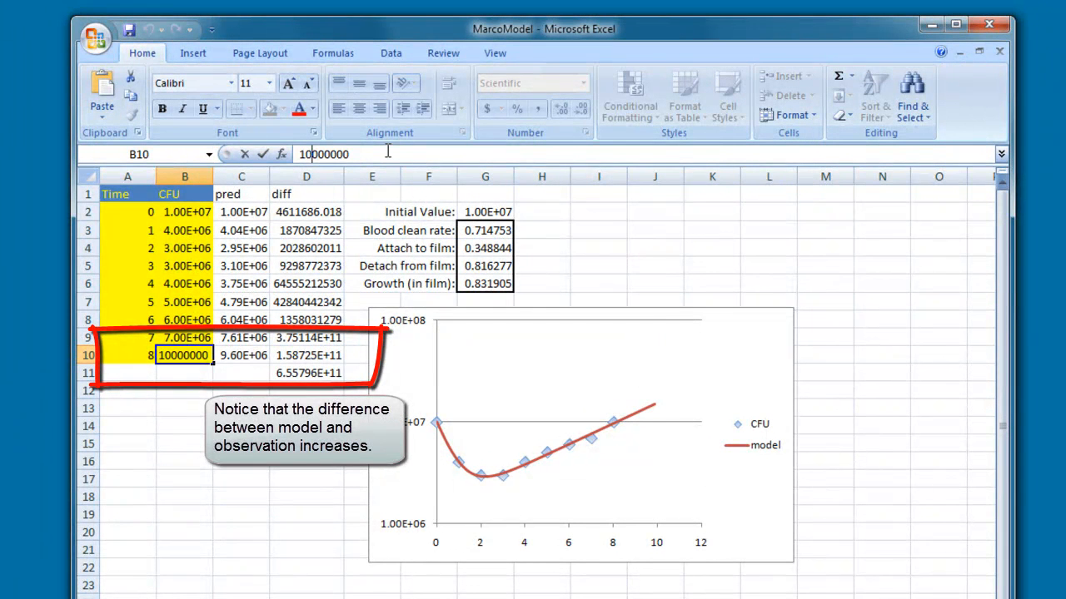
key("Return")
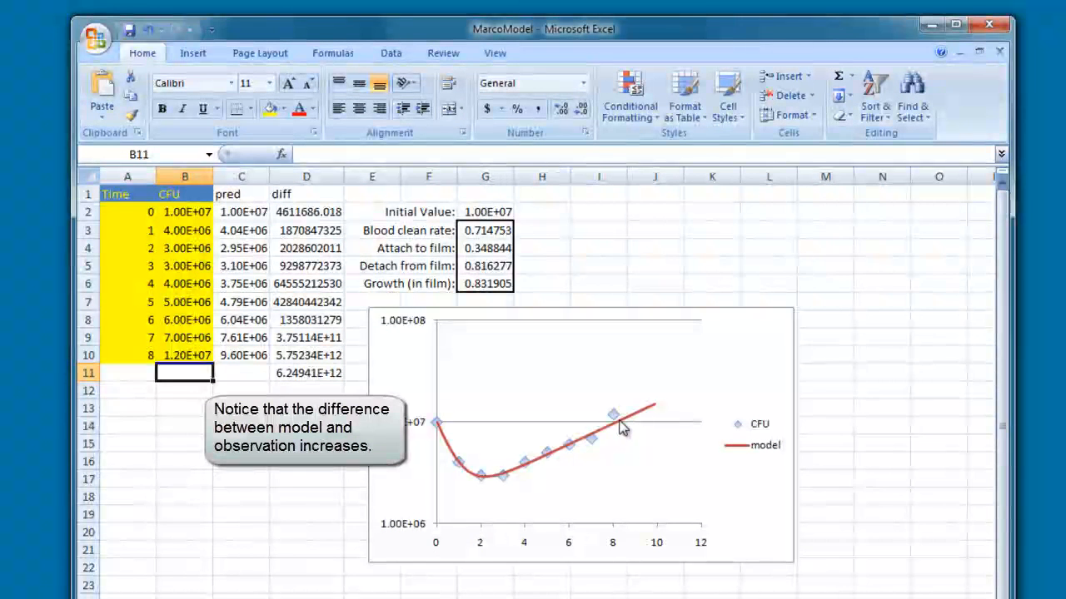
Step: Inspect the blood clean rate, attach, detach and growth coefficients in cells G3 to G6
left_click(484, 234)
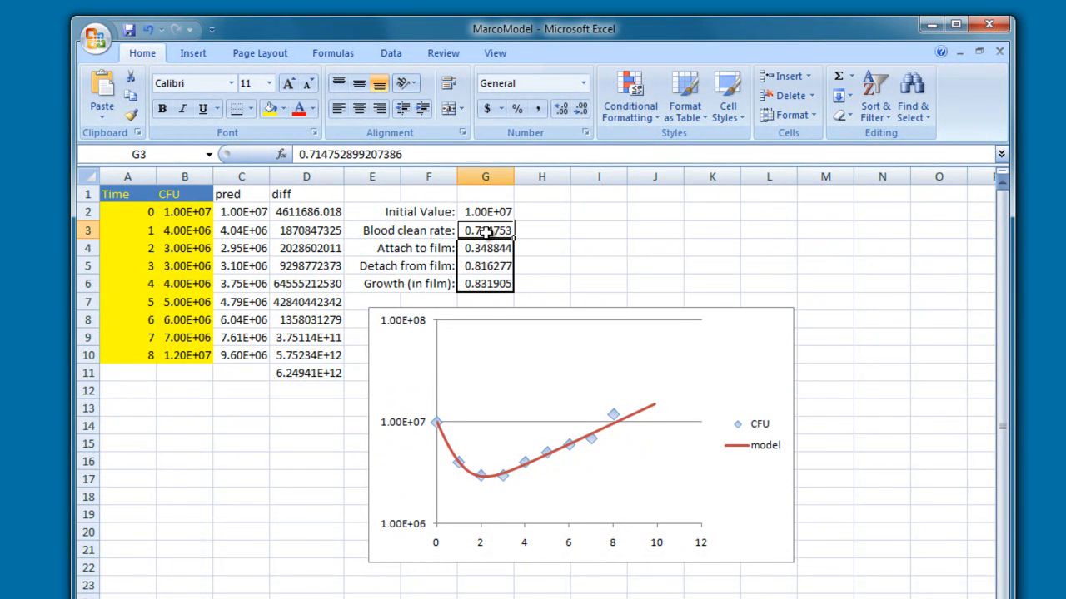
left_click(487, 248)
left_click(488, 266)
left_click(490, 284)
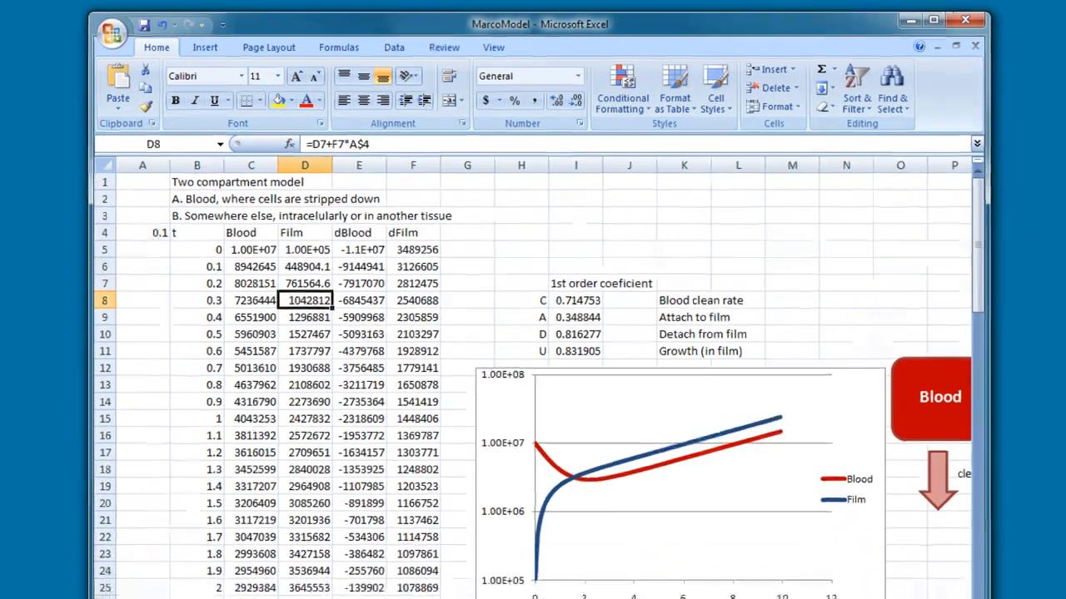
Step: Examine the Film, dBlood and dFilm formulas in row 11 of the Calc sheet and return to the Model sheet
mouse_move(712, 594)
left_mouse_down()
mouse_move(819, 595)
mouse_move(707, 594)
left_mouse_up()
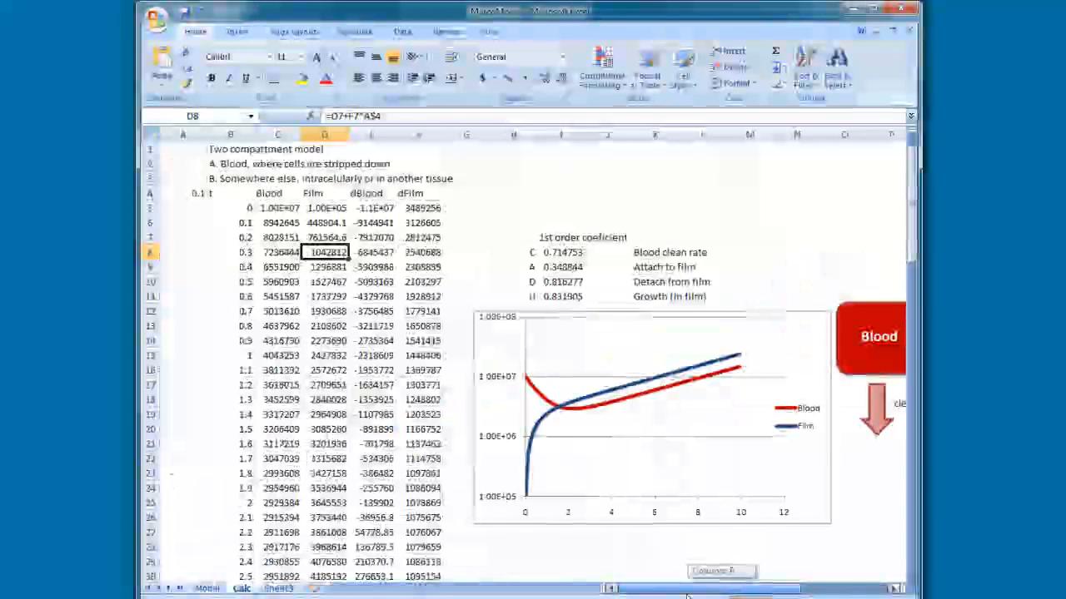
left_click(350, 296)
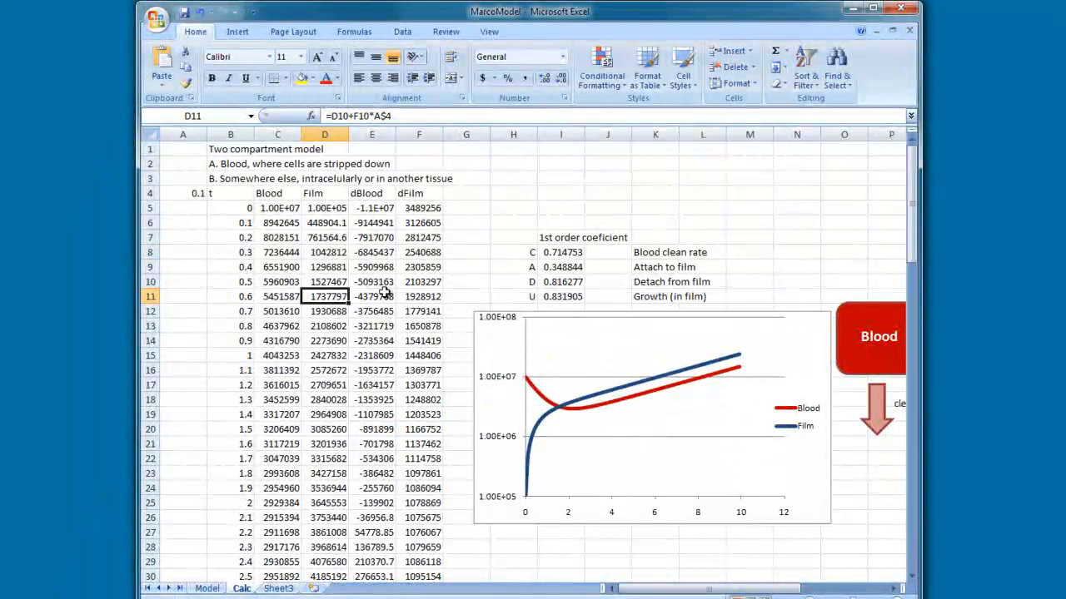
left_click(385, 295)
left_click(419, 293)
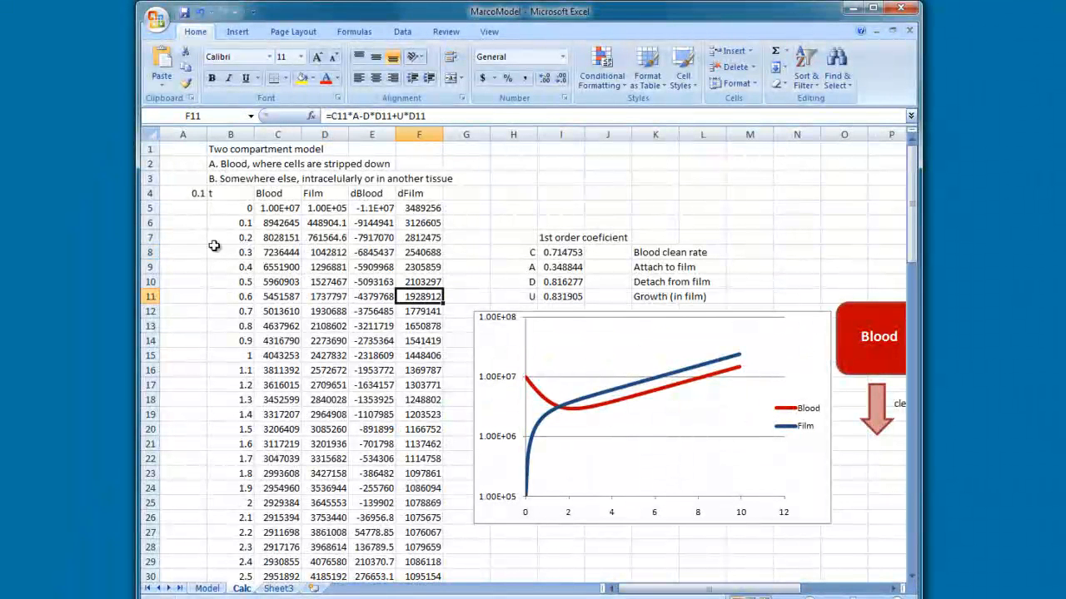
left_click(206, 588)
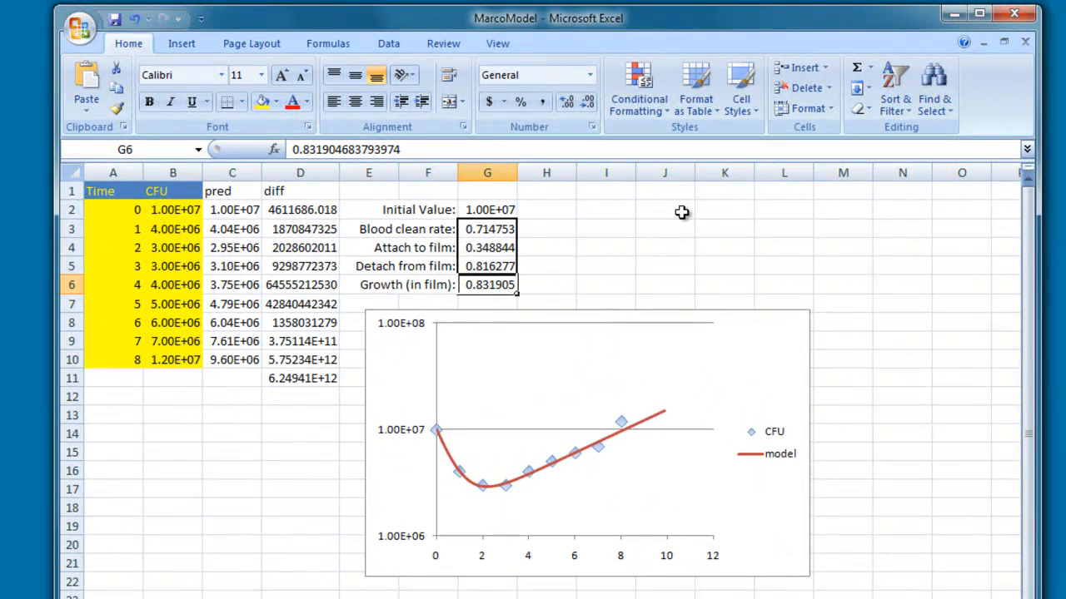
Step: Run Solver to minimise target cell D11 by changing cells G2:G6, and keep the solver solution
left_click(387, 46)
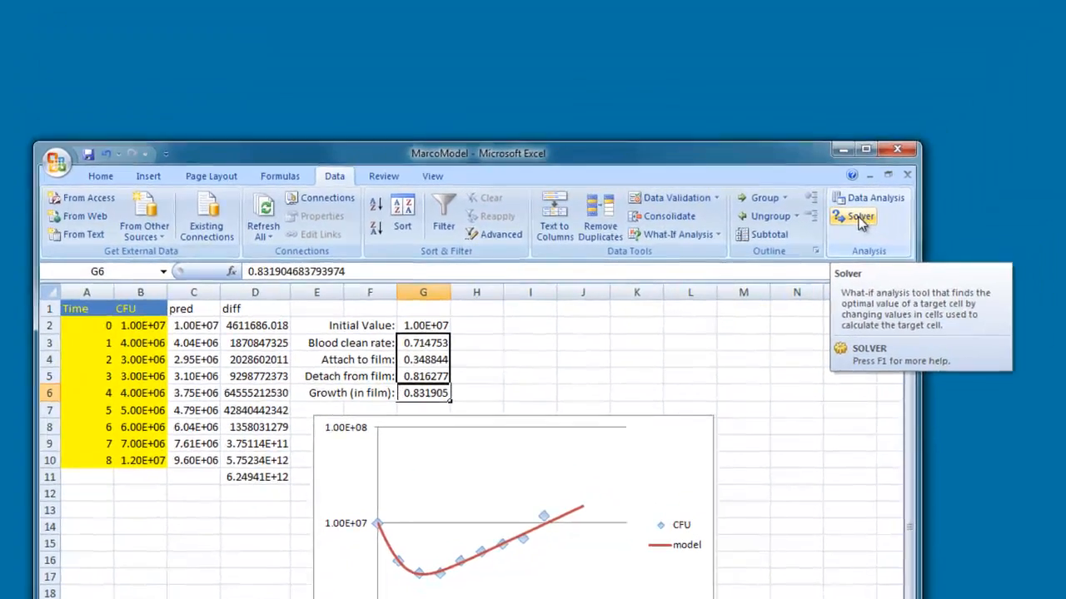
left_click(978, 94)
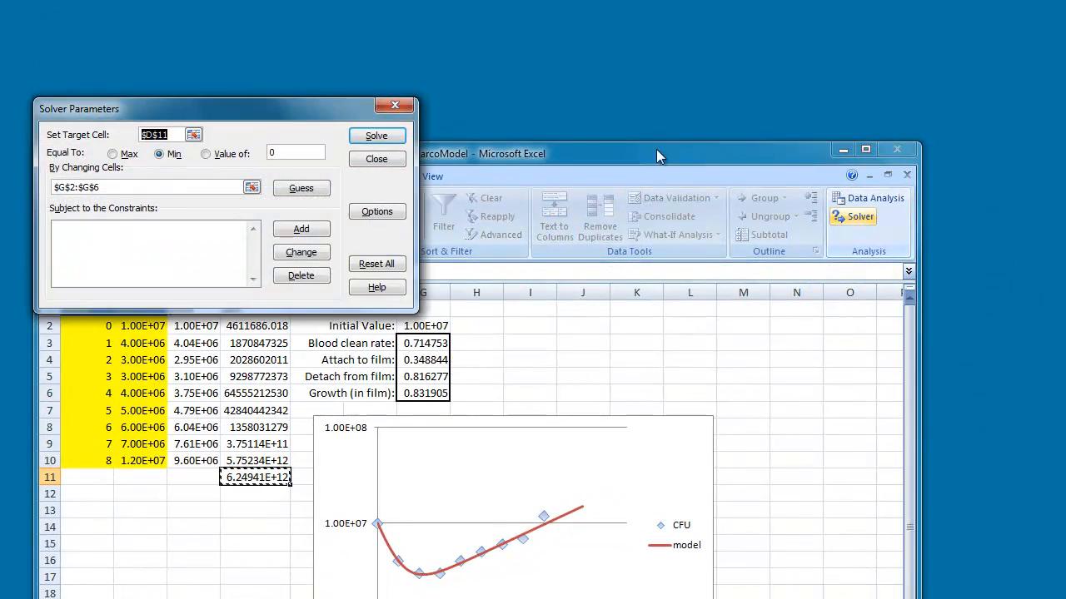
left_click_drag(304, 114, 751, 201)
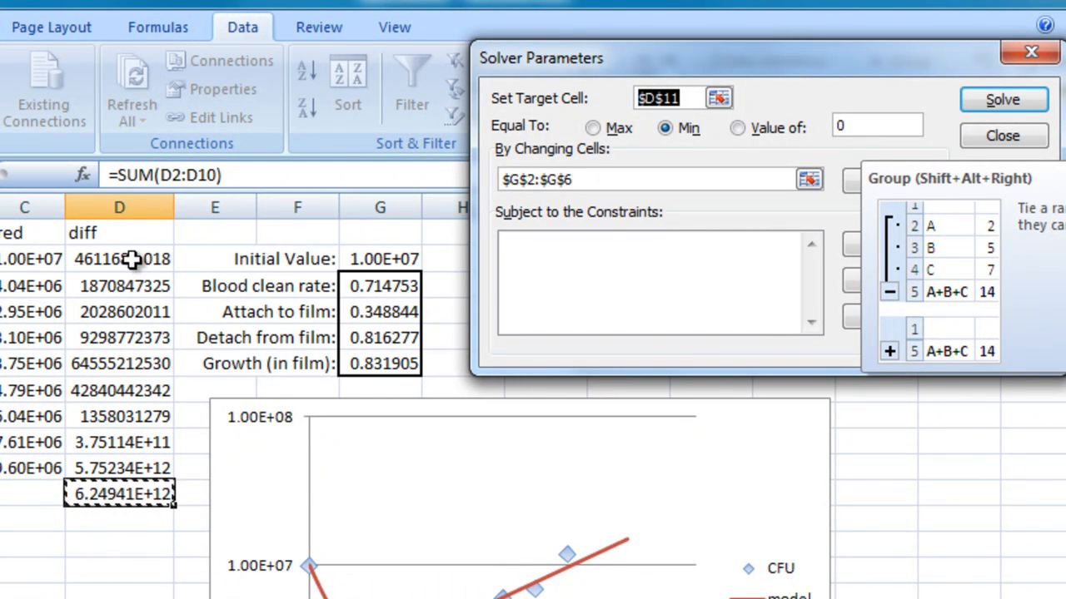
left_click(37, 259)
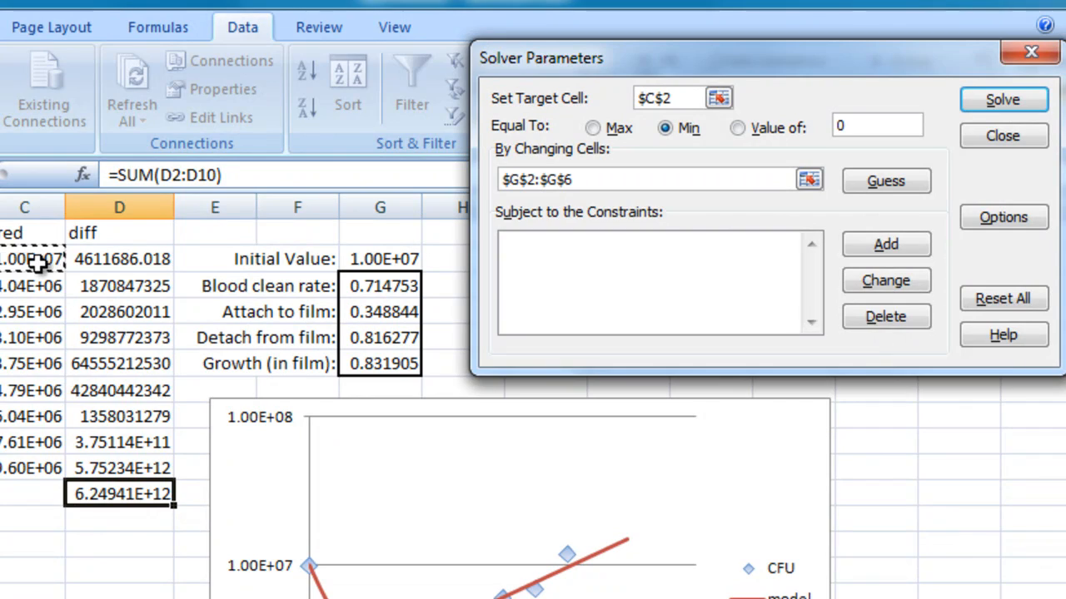
left_click(129, 498)
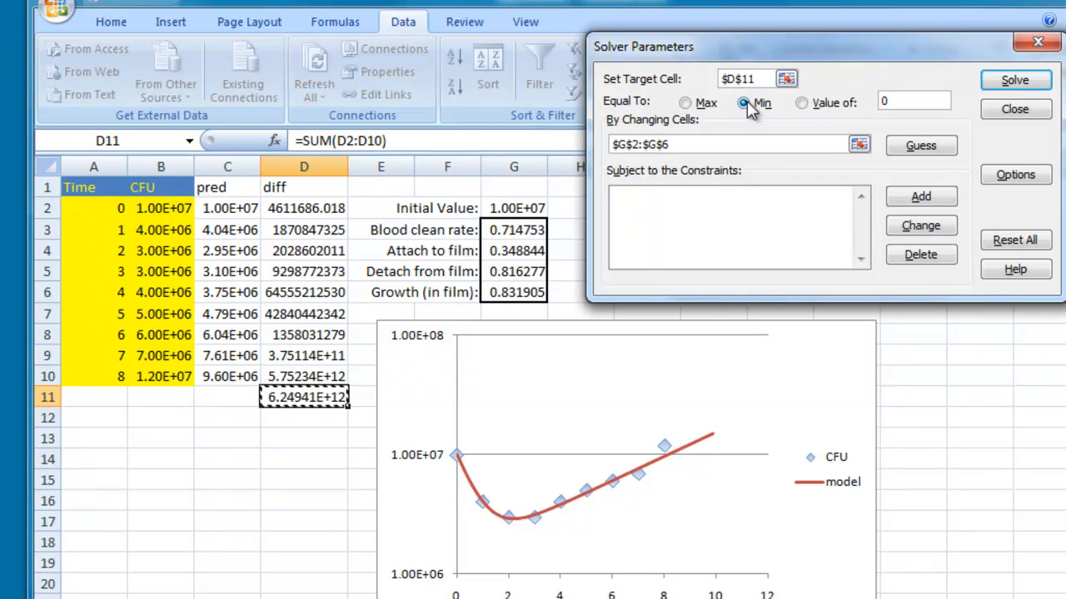
left_click(753, 78)
left_click(1016, 81)
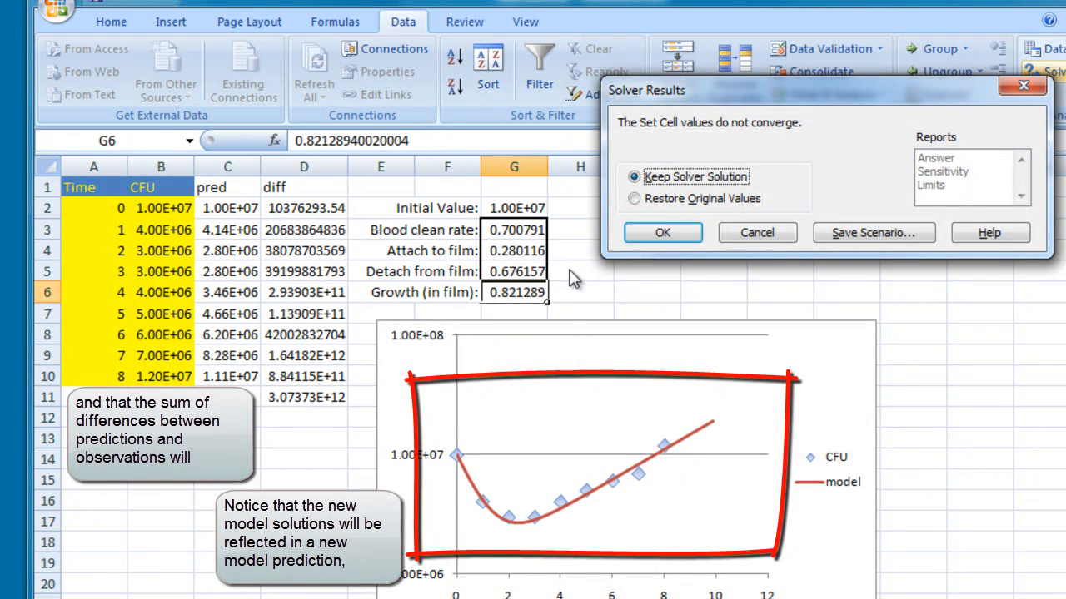
left_click(663, 233)
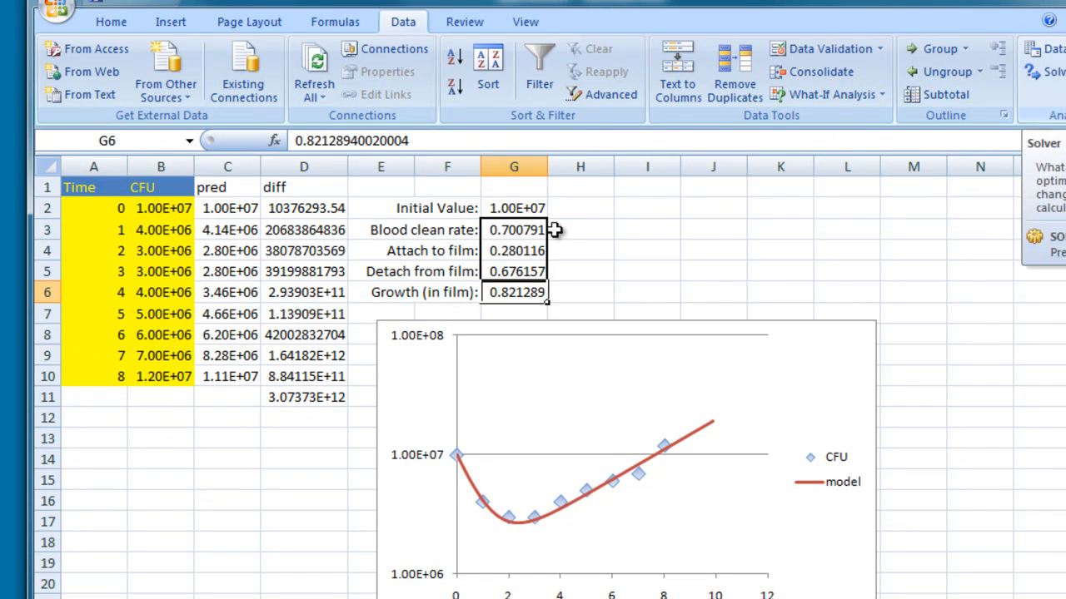
Step: Set the CFU observation at time 8 in cell B10 to 10000000 and select the sum of differences in D11
left_click(167, 376)
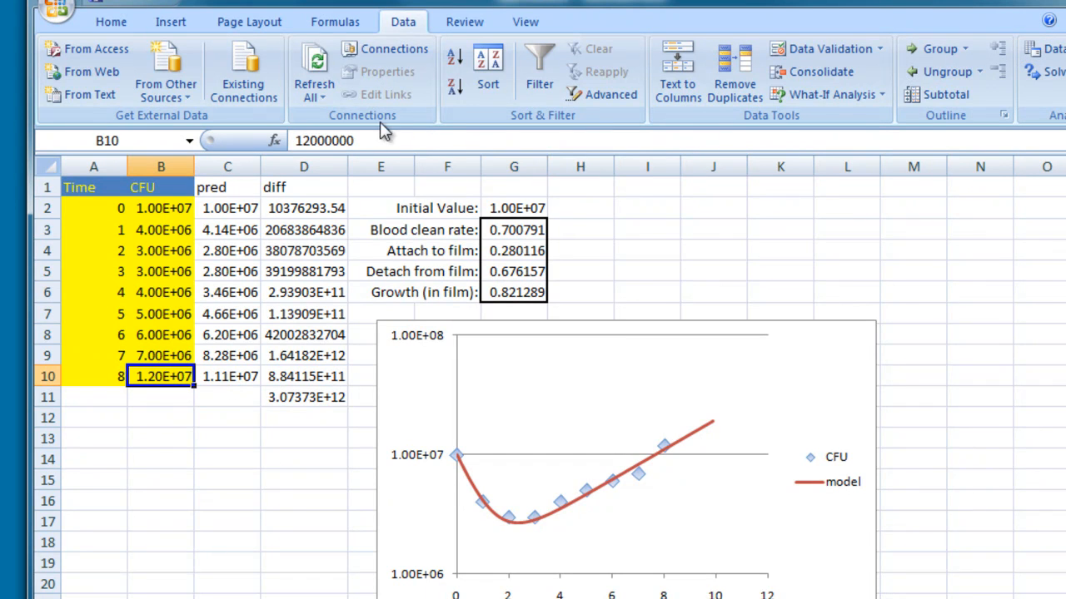
left_click(310, 141)
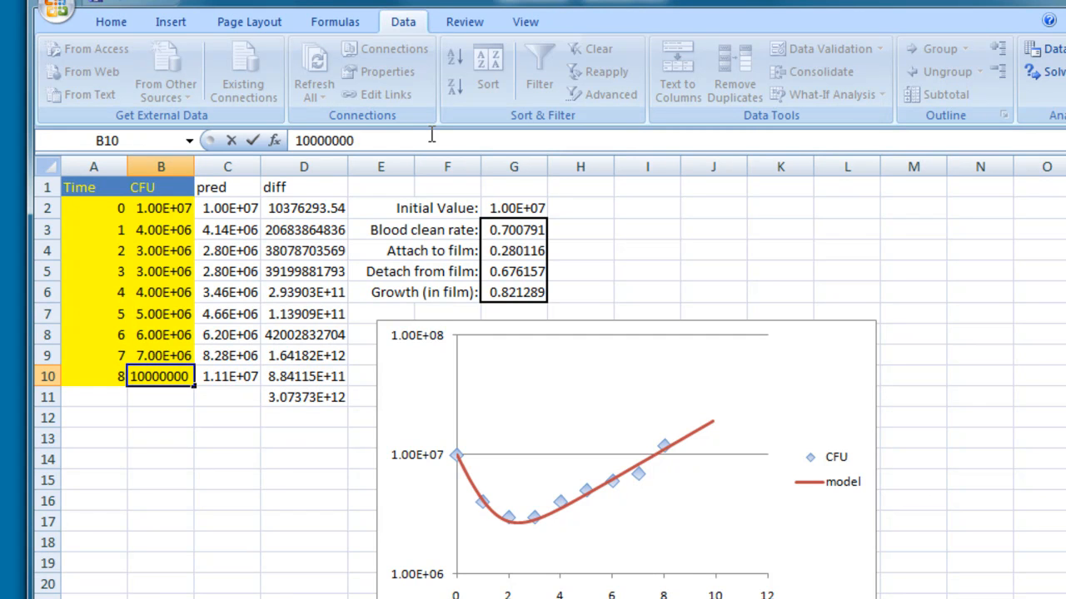
left_click(310, 403)
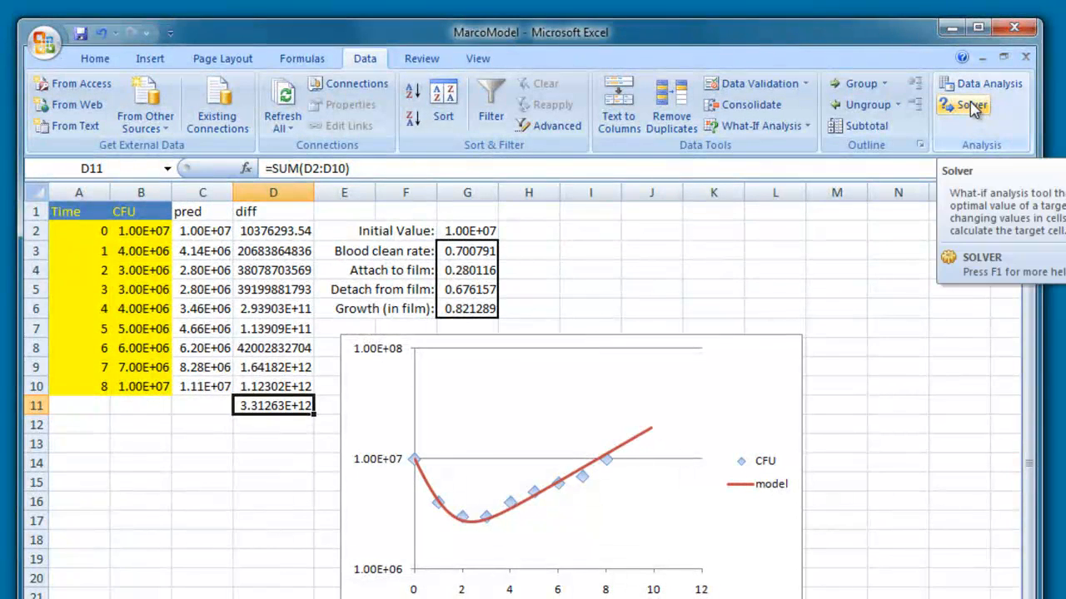
Step: Run Solver again on the changed observation to minimise D11 by changing cells G2:G6
left_click(969, 106)
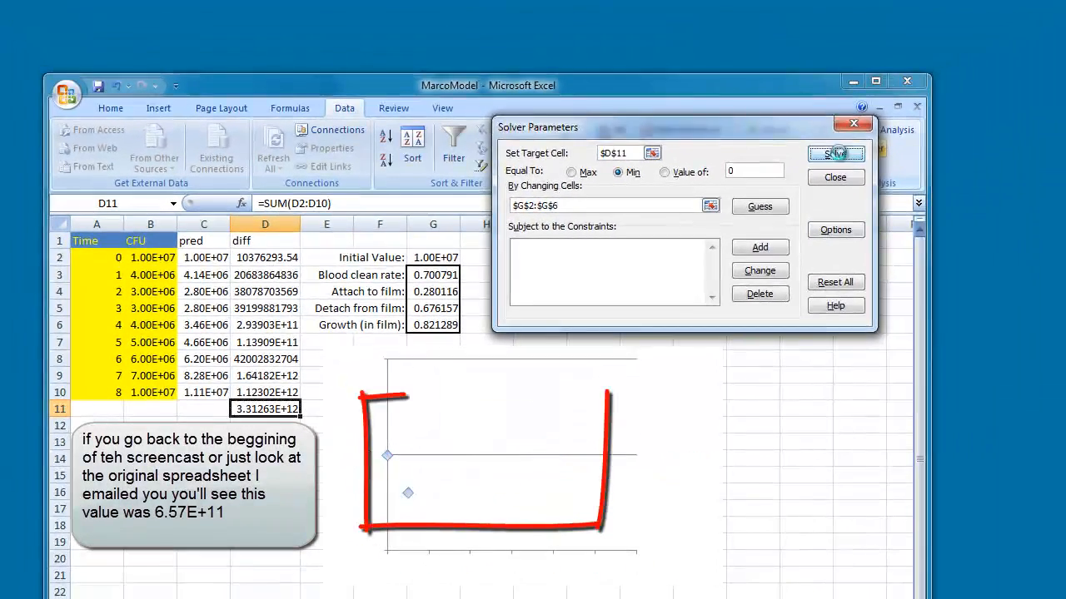
left_click(935, 114)
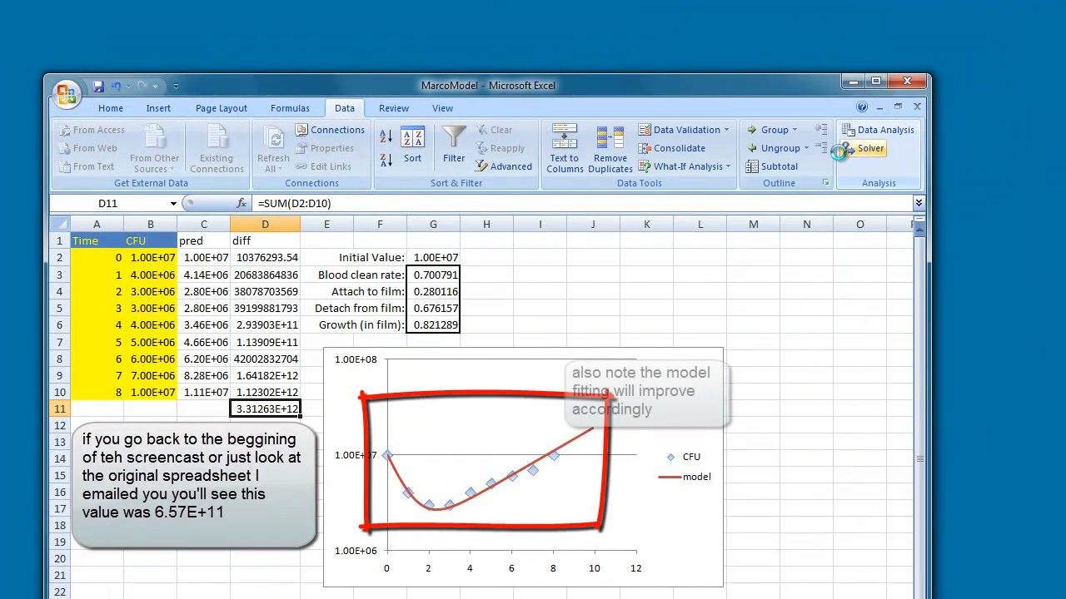